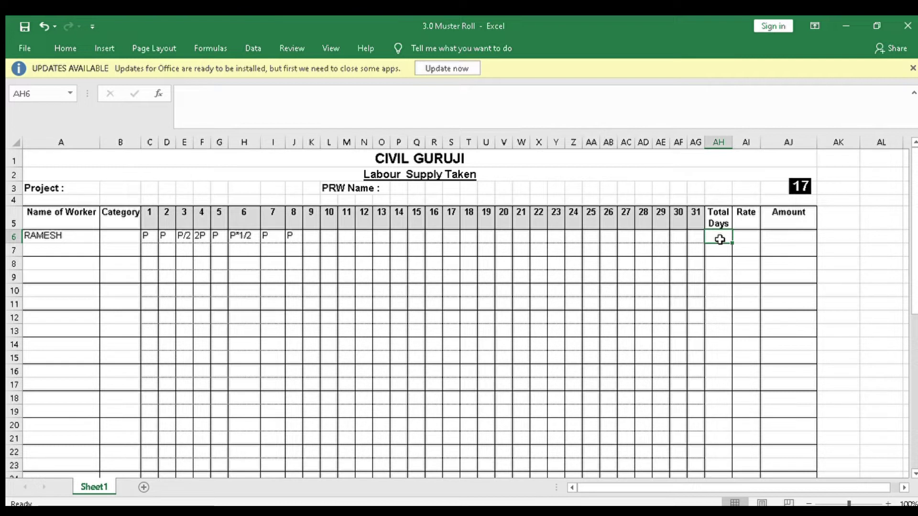
- Begin the Total Days formula in AH6 with =COUNTIF(C6:AG6,"P") to count the first worker's full-day attendance marks
text(=)
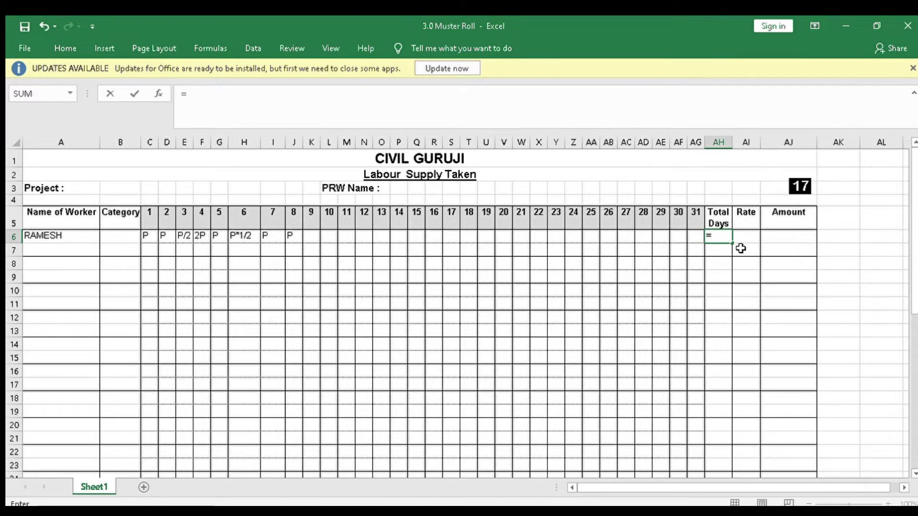
key(BackSpace)
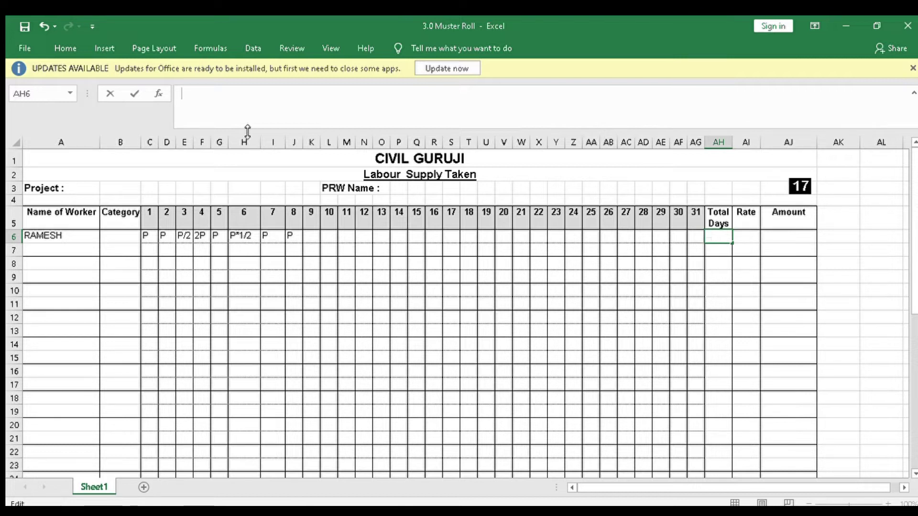
text(=COU)
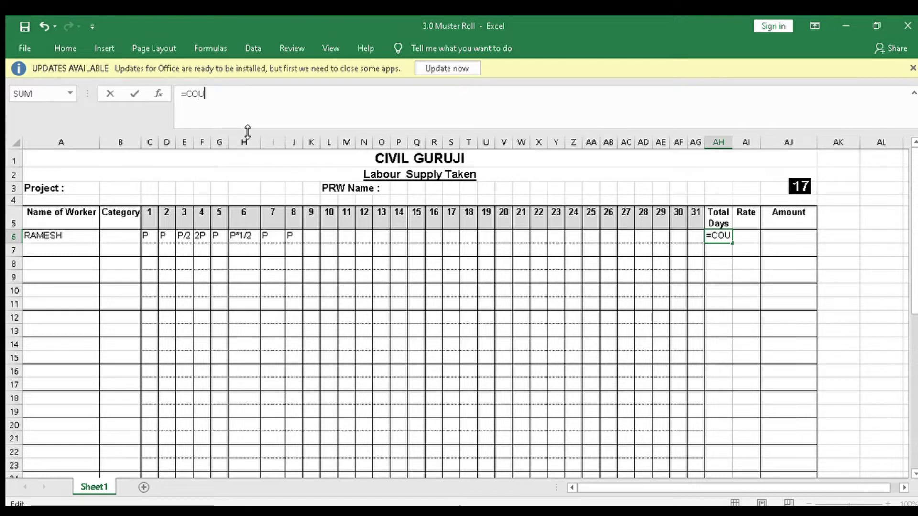
text(NTIF)
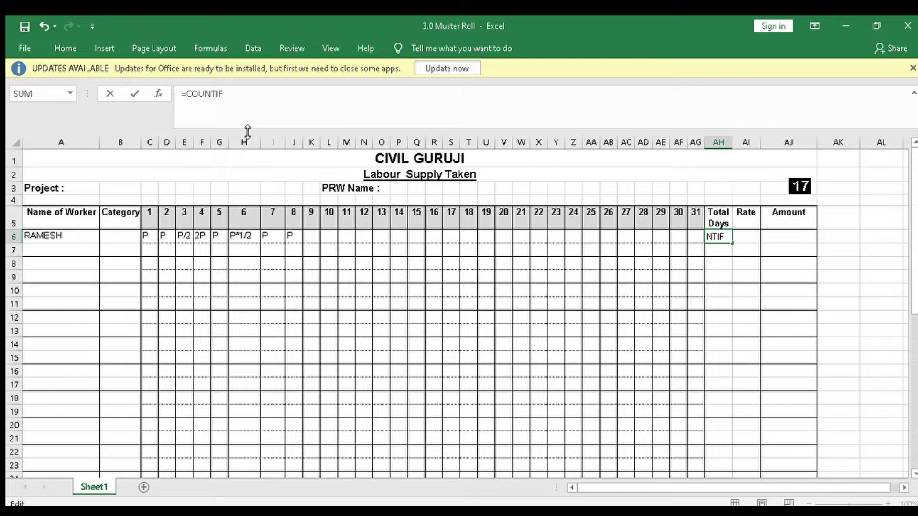
text(()
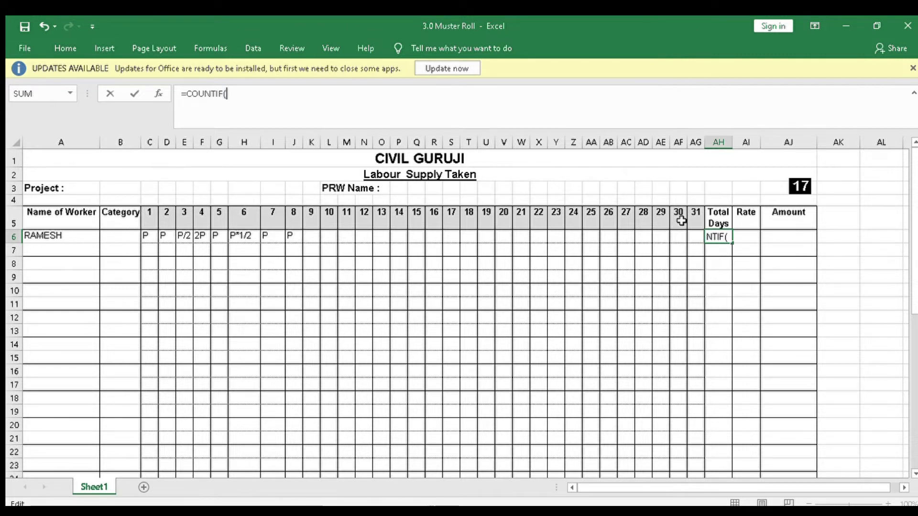
drag(147, 240, 693, 236)
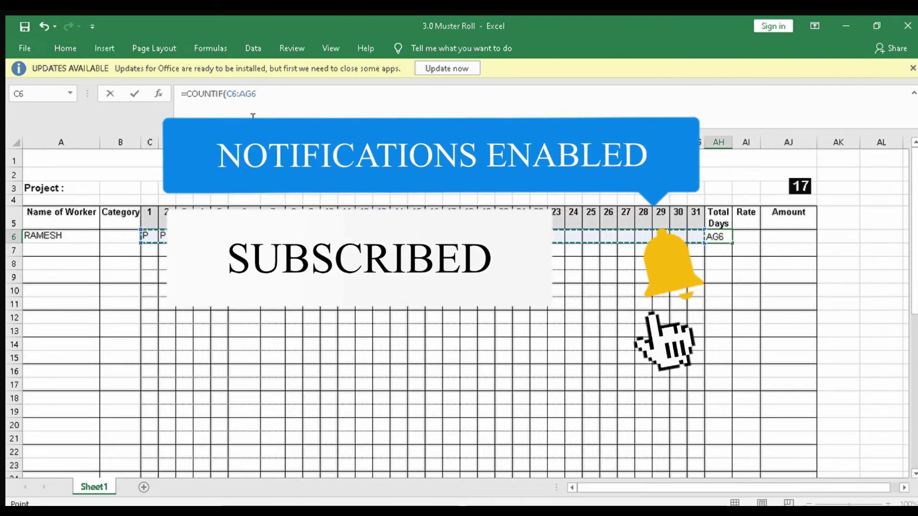
text(,)
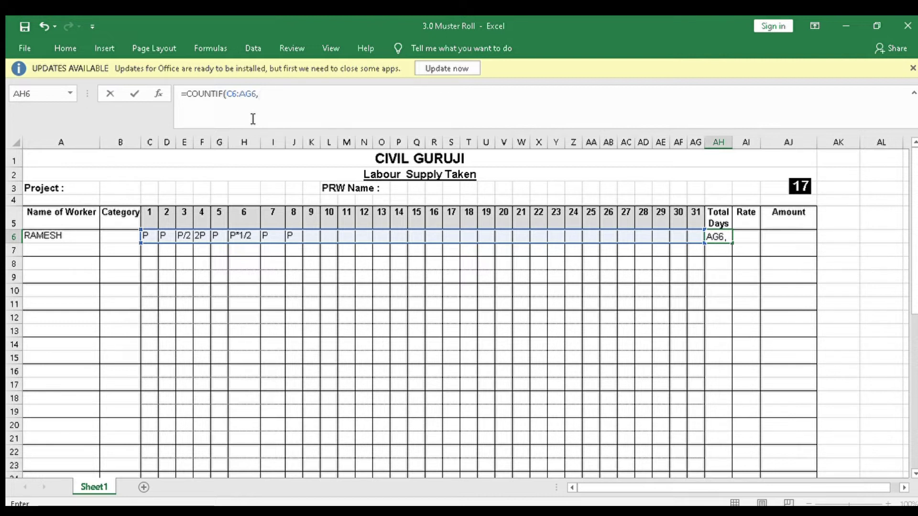
text(P)
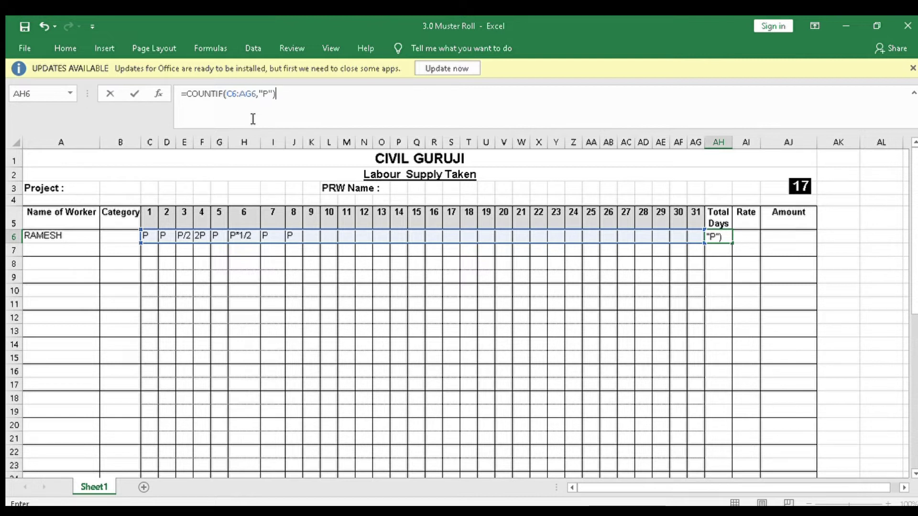
- Extend the AH6 formula with +COUNTIF(C6:AG6,"P/2")/2 so that half-day marks count as half a day
text(+)
text(COUN)
text(TIF)
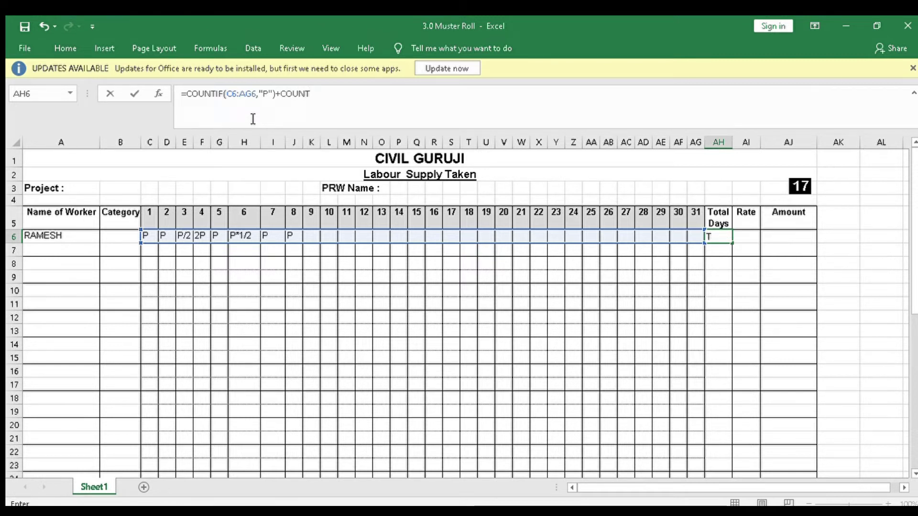
text(()
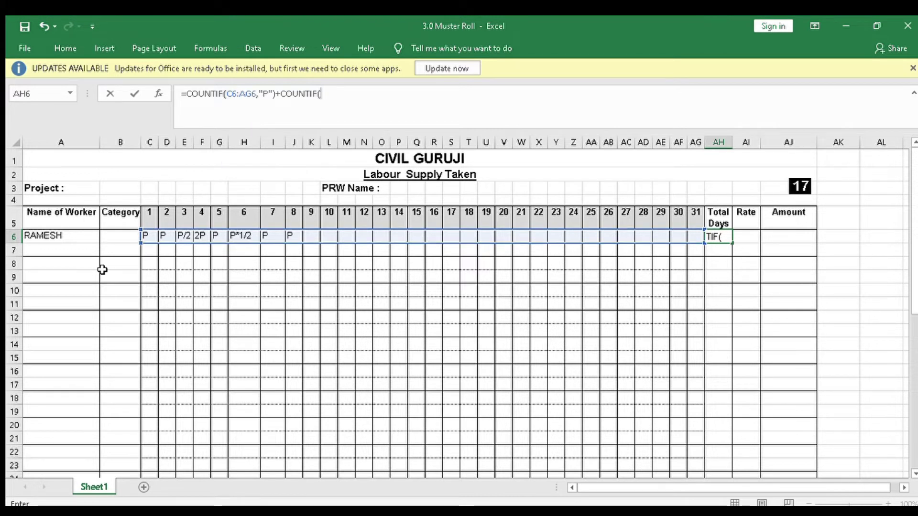
click(151, 236)
drag(151, 236, 688, 236)
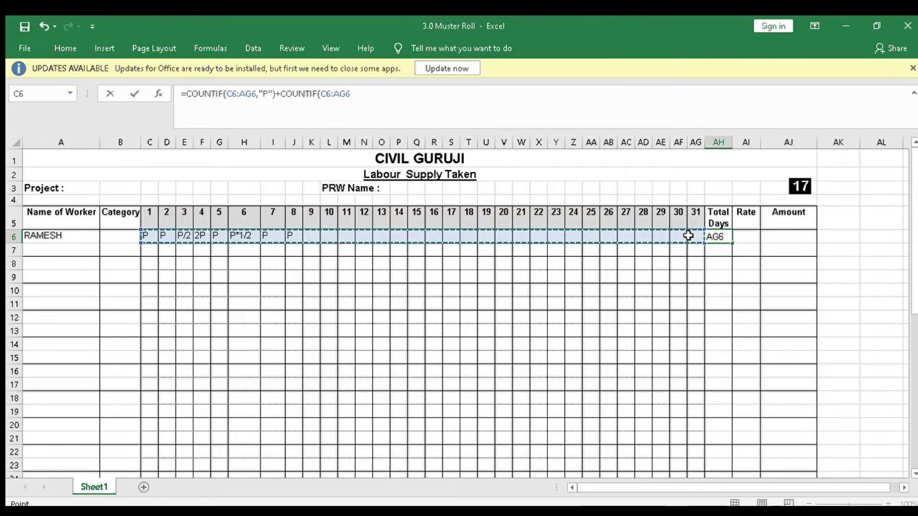
text(,)
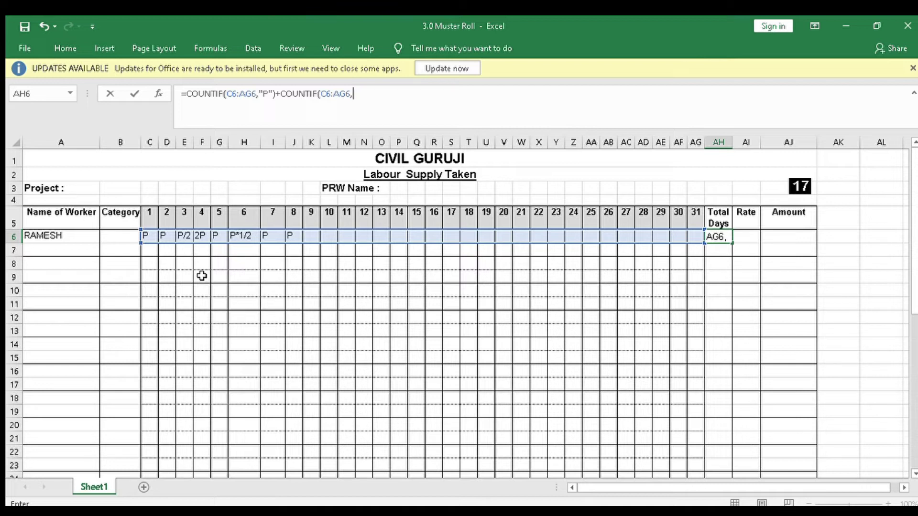
text("P/2")
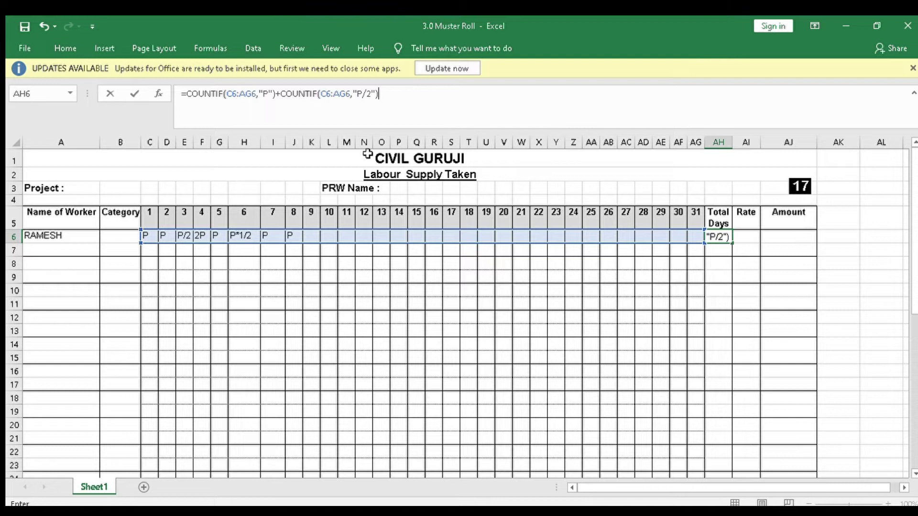
text(/2)
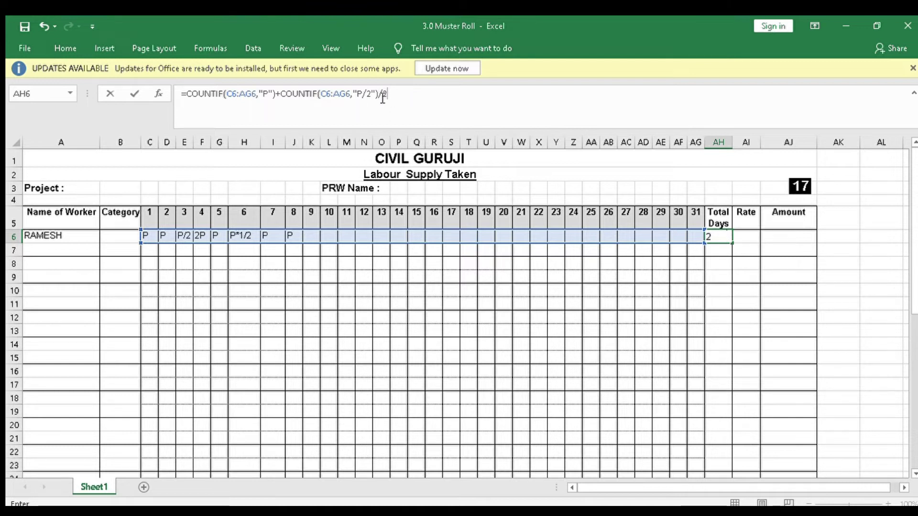
- Add the term +COUNTIF(C6:AG6,"P*1/2")*1.5 to the AH6 formula for day-and-a-half marks, followed by a plus sign
text(+)
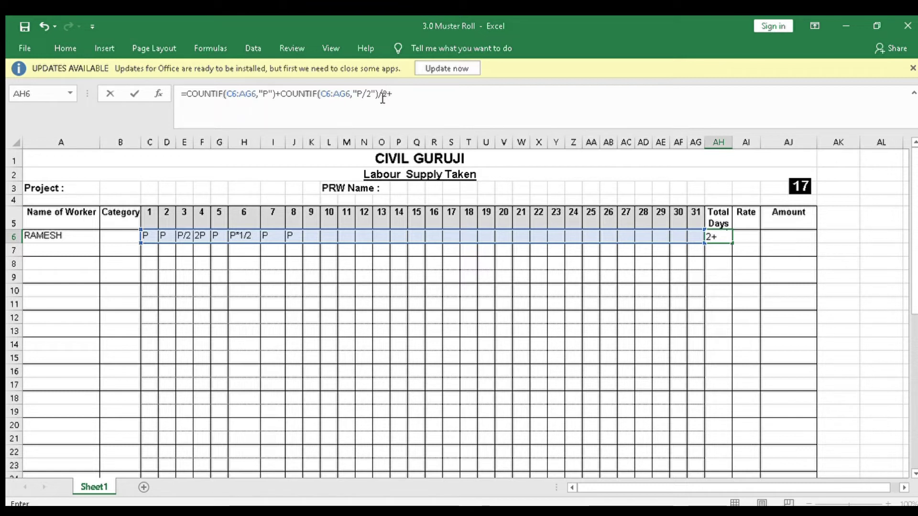
text(COUNTI)
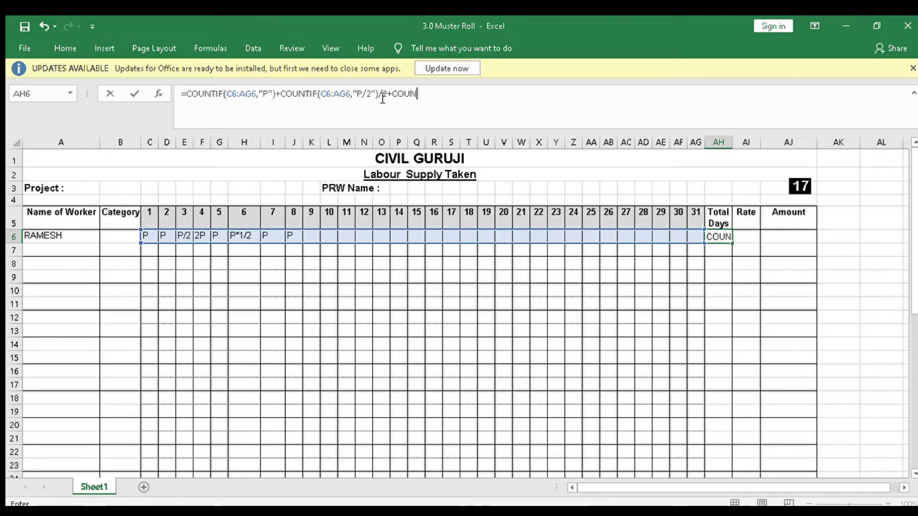
text(F)
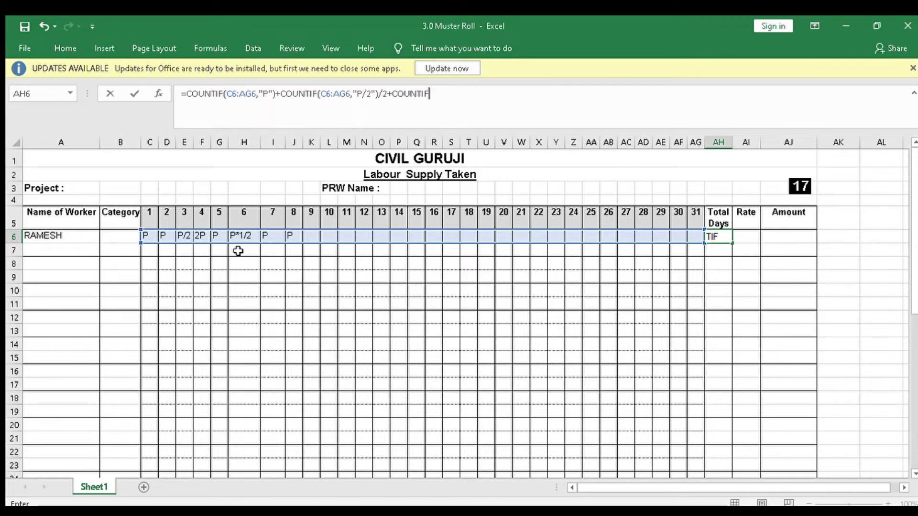
text(()
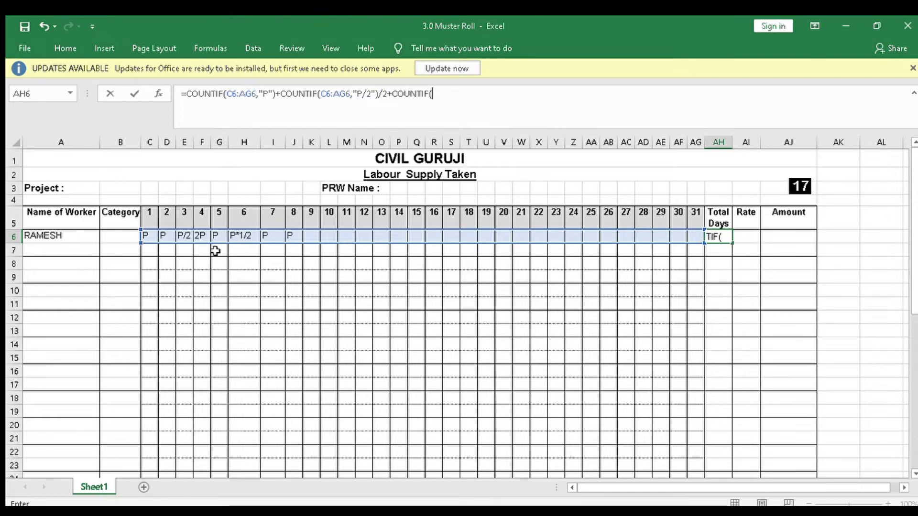
click(148, 235)
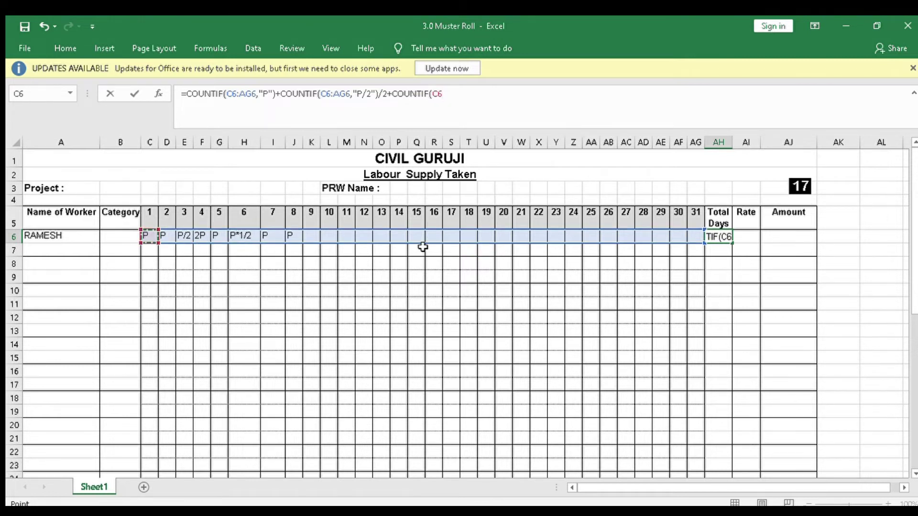
drag(147, 236, 698, 238)
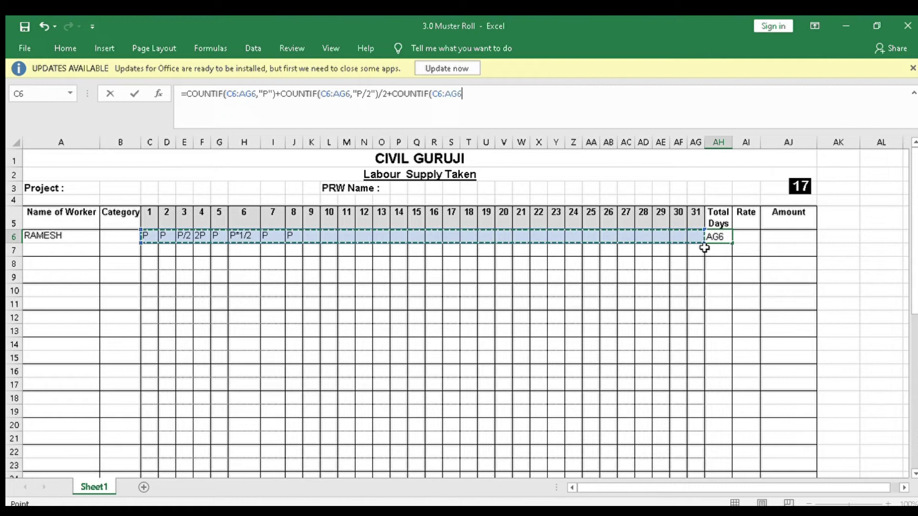
text(,)
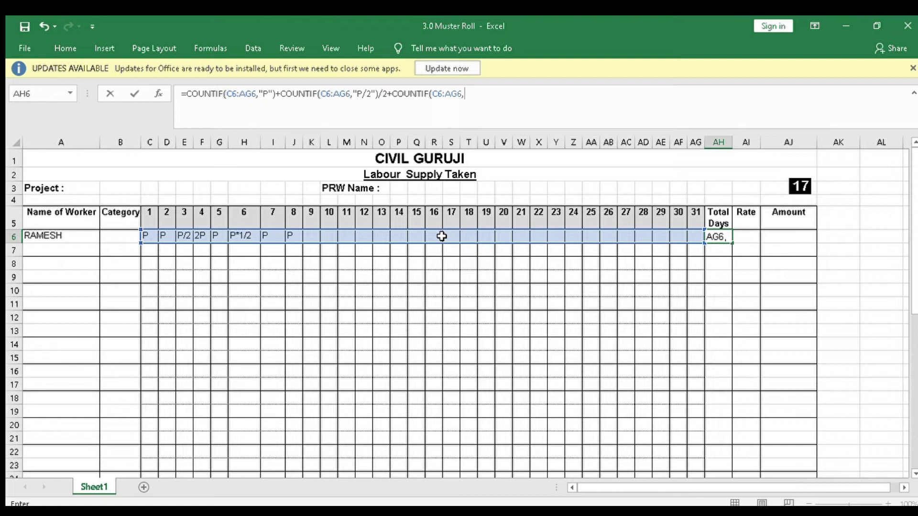
text("P*)
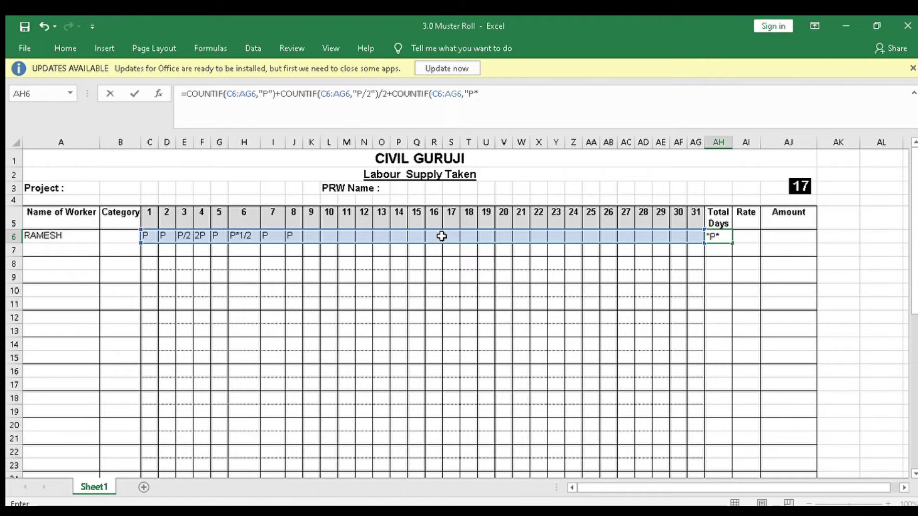
text(1/2)
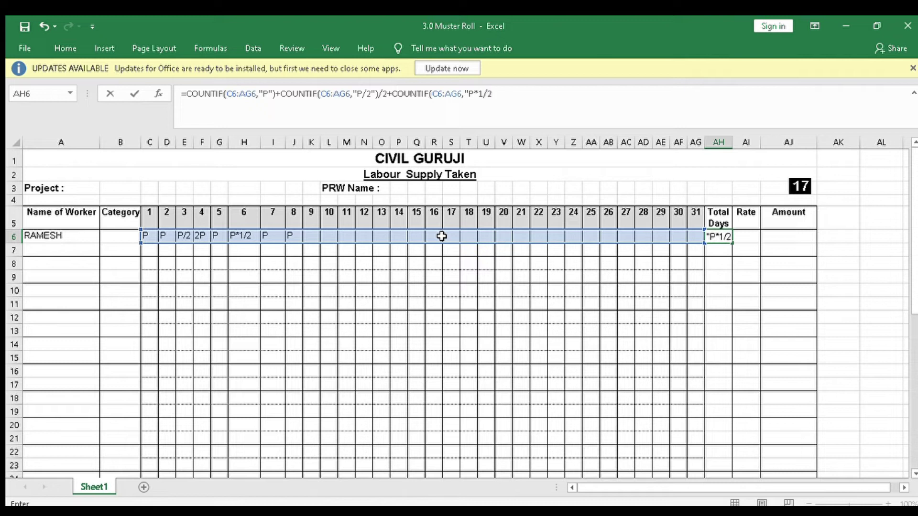
text(")
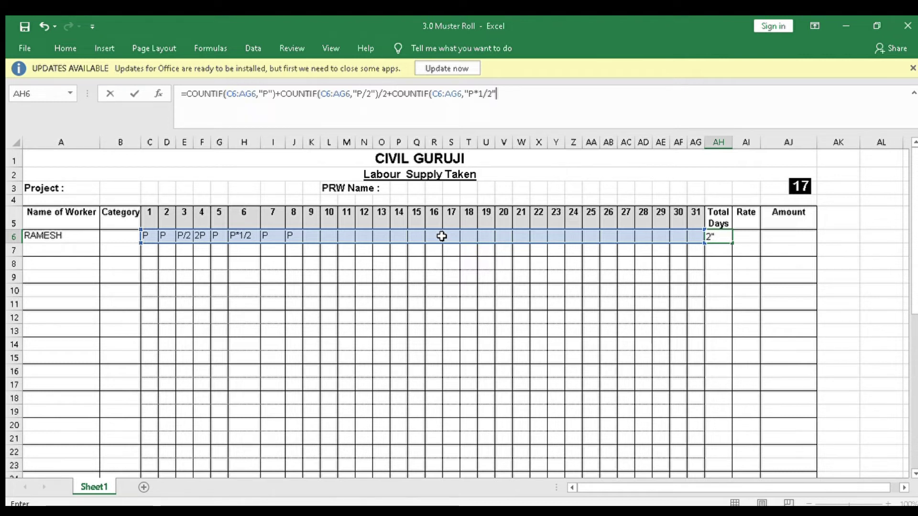
text())
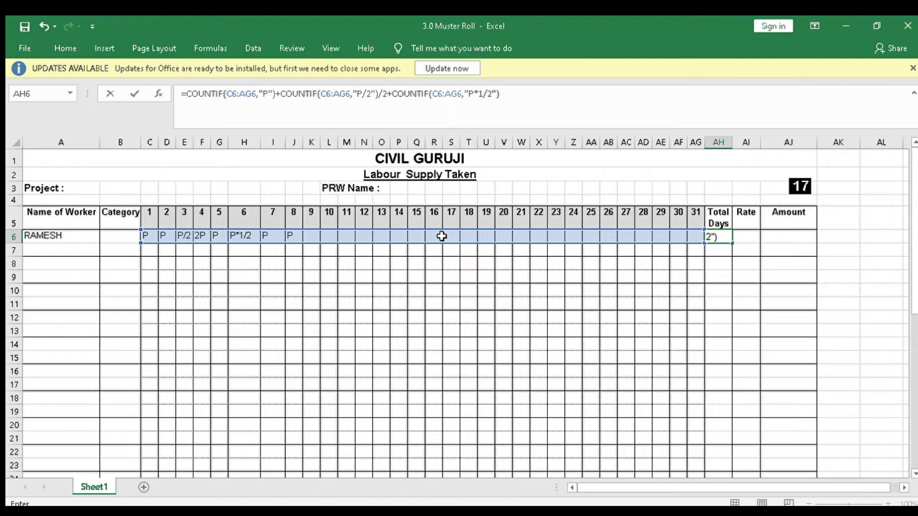
text(*)
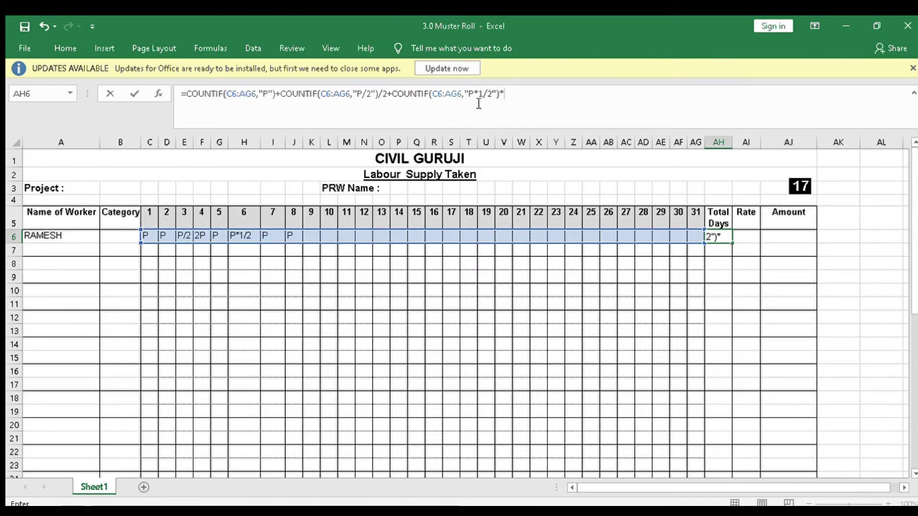
text(1.5+)
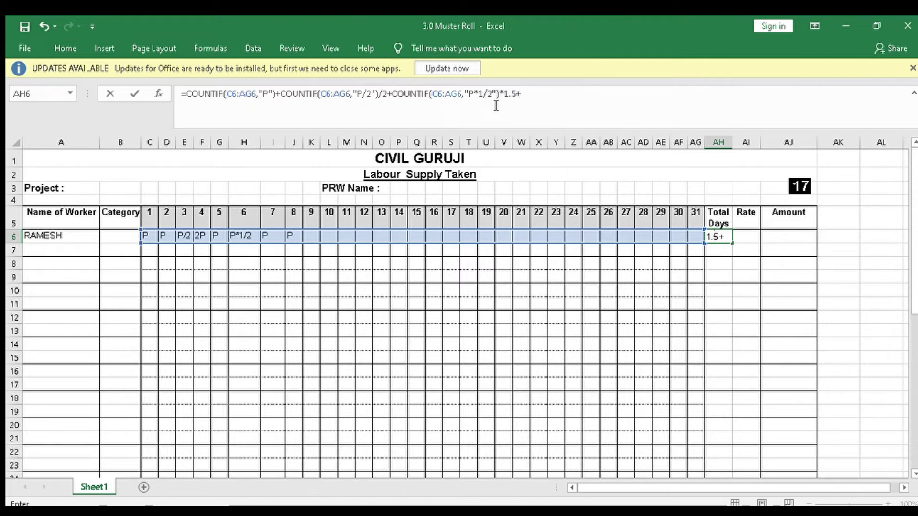
- Complete the AH6 formula with COUNTIF(C6:AG6,"2P")*2 for double-day marks and enter it in the cell
text(COUNTIF()
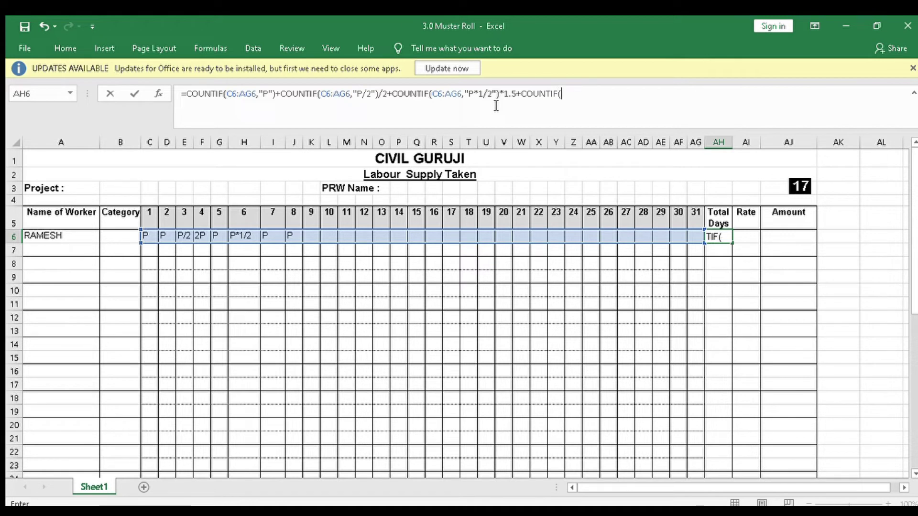
drag(148, 235, 691, 242)
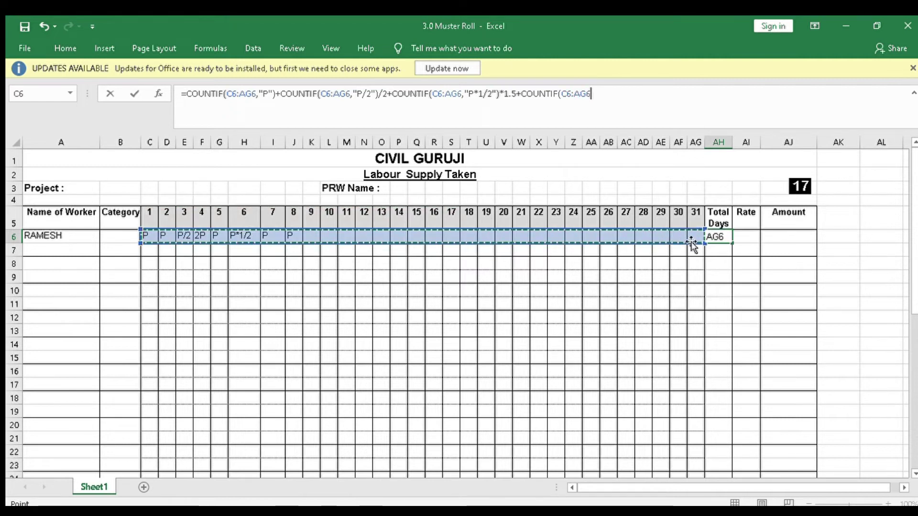
text(,)
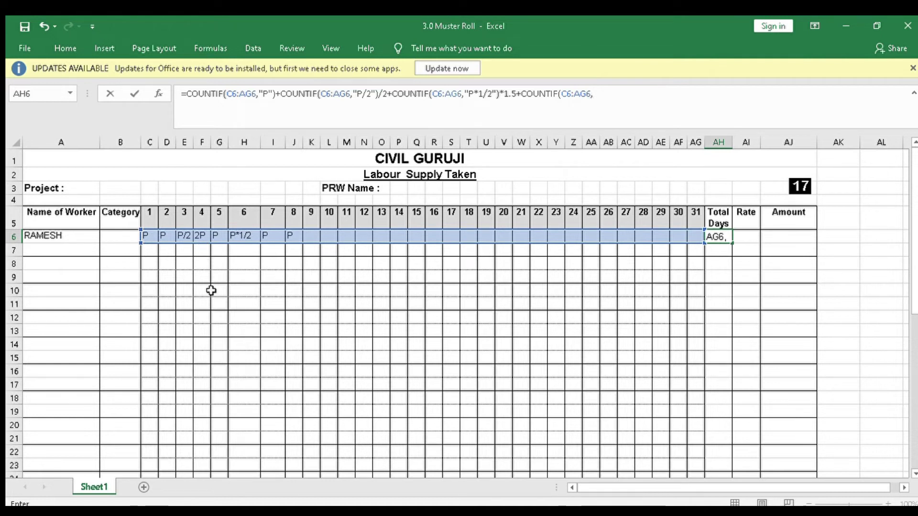
text(2P)
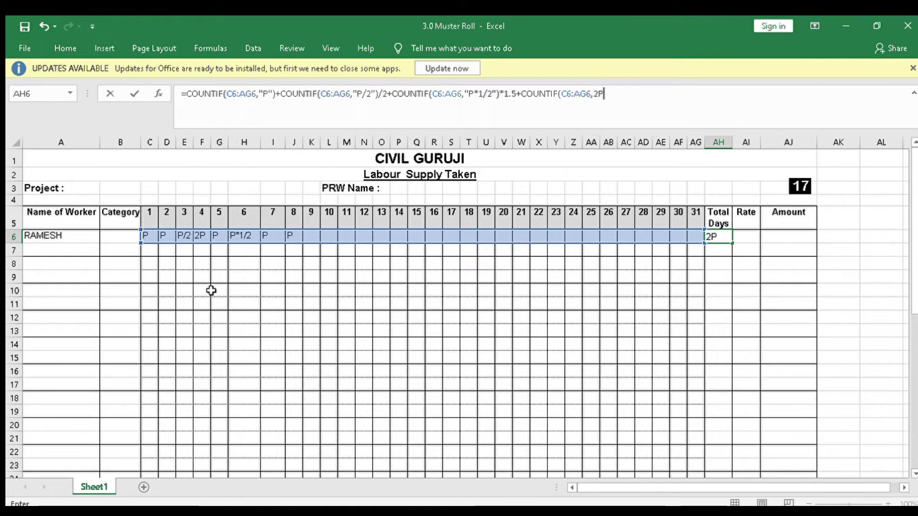
key(BackSpace)
key(BackSpace)
text(")
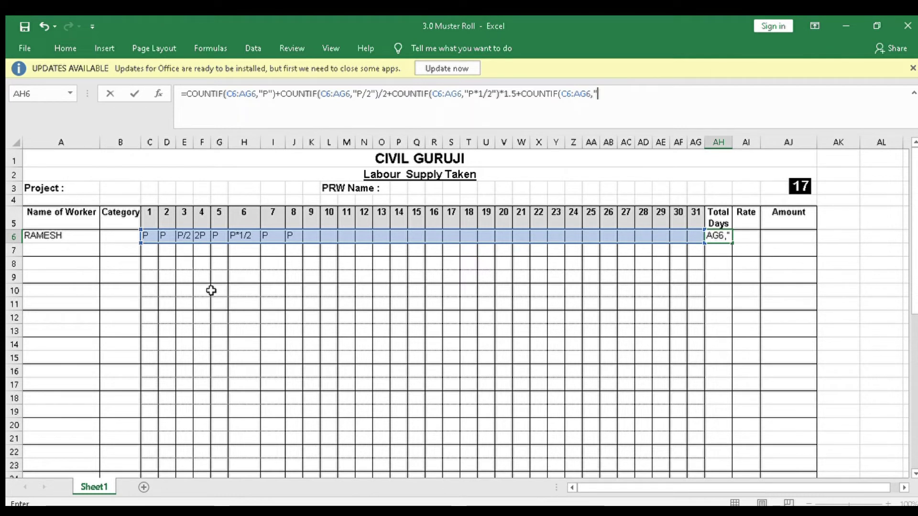
text(2p)
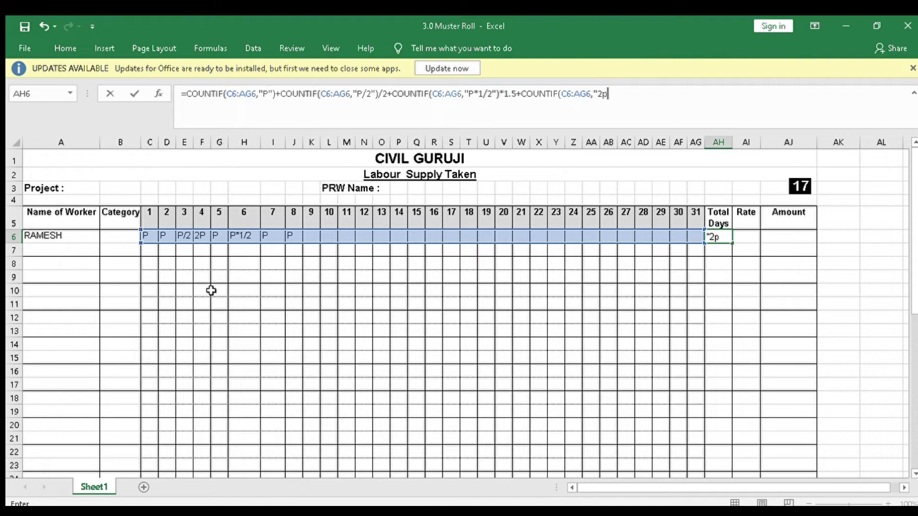
key(BackSpace)
text(P")*2)
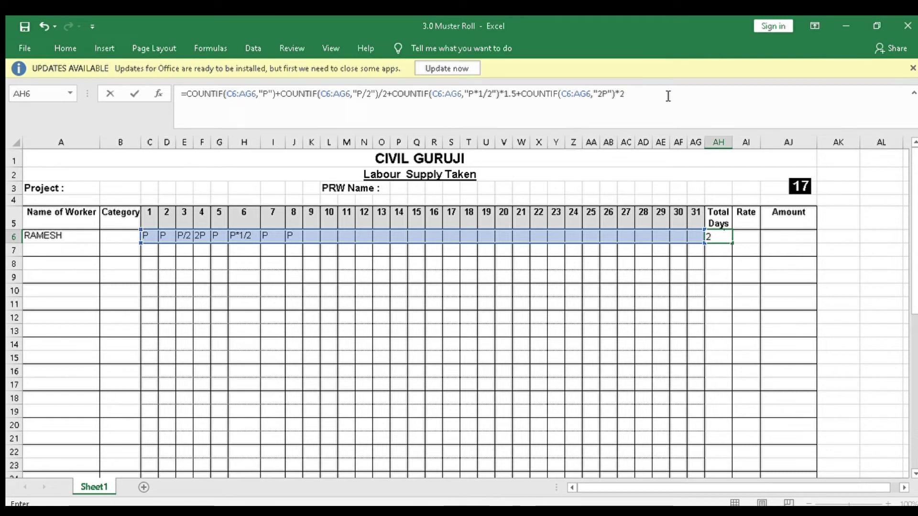
key(Return)
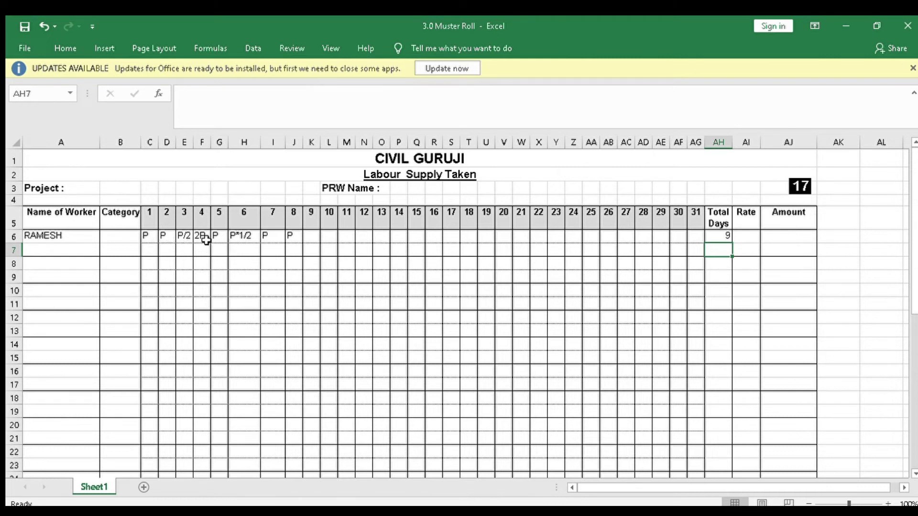
- Add attendance marks for the first worker: 2P on day 9 in K6 and P/2 on day 10 in L6
click(722, 235)
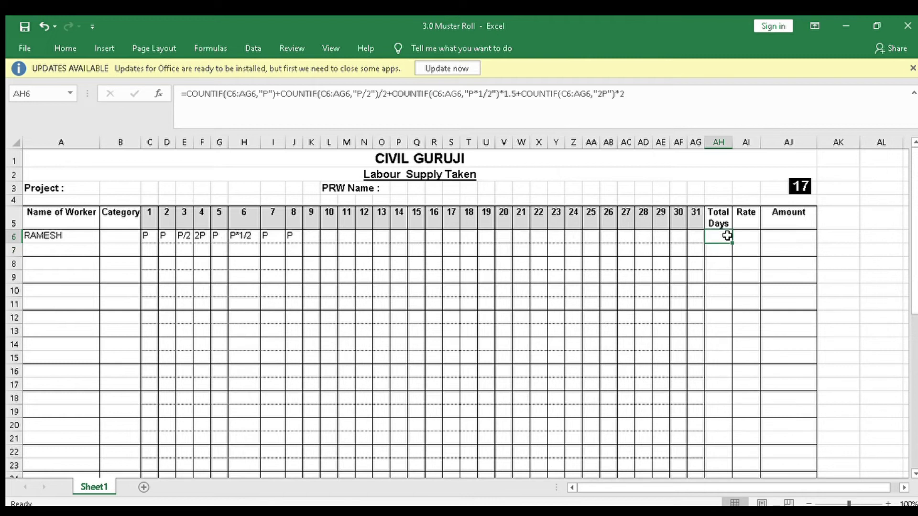
click(311, 236)
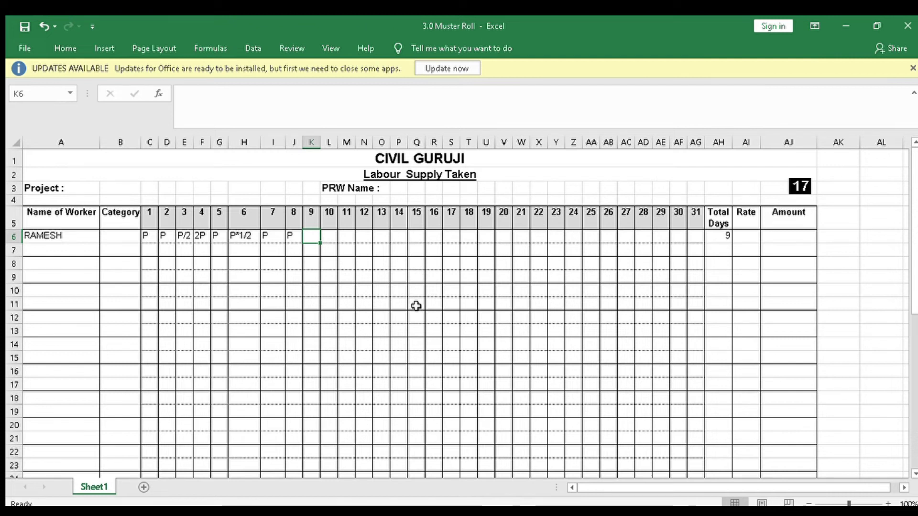
text(2P)
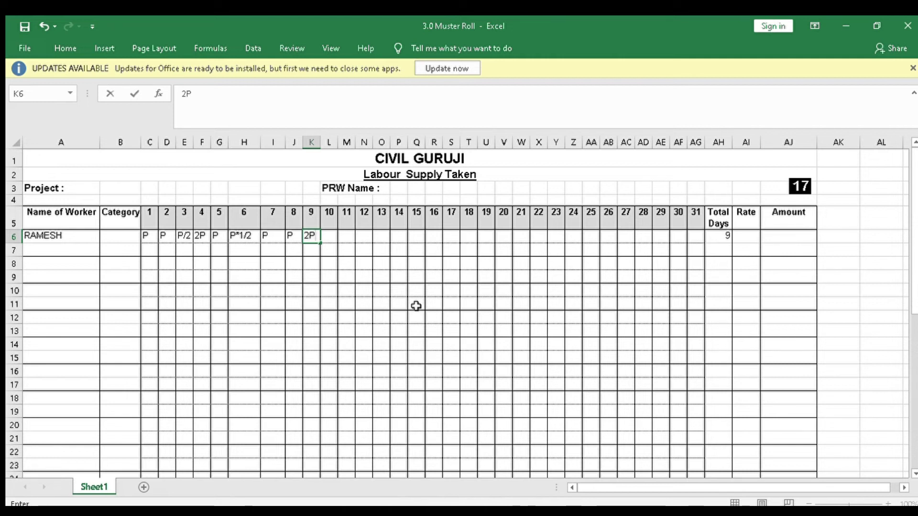
key(Return)
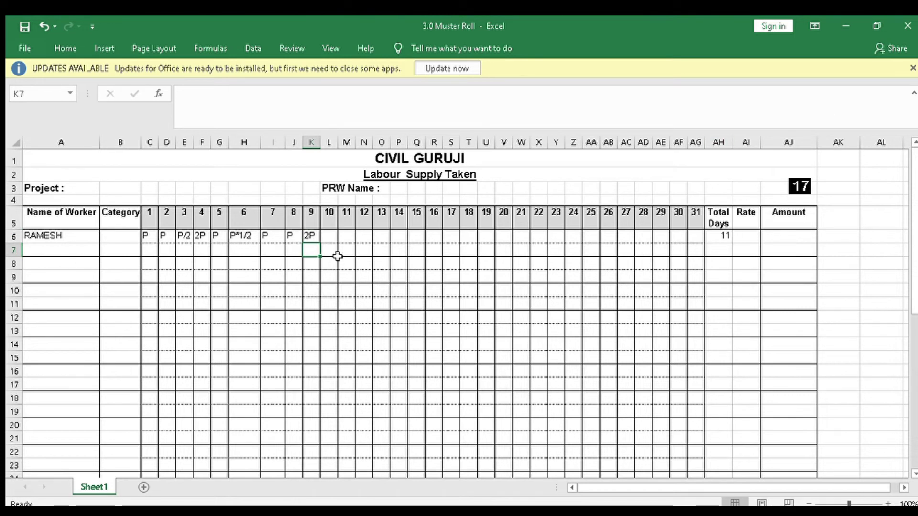
click(328, 236)
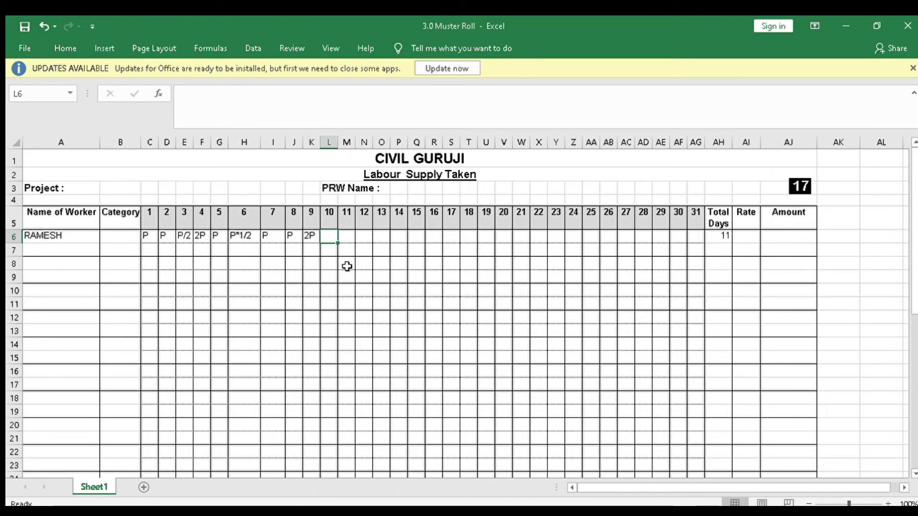
text(P/2)
key(Return)
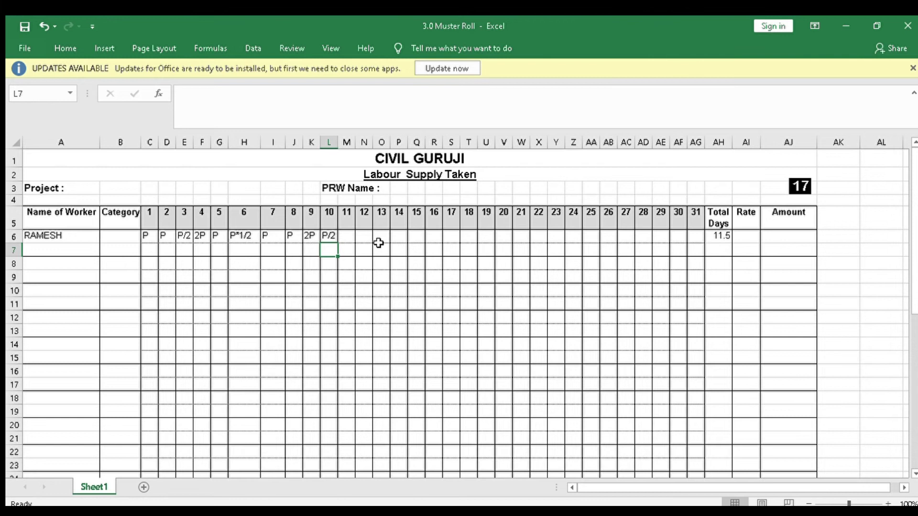
- Copy the Total Days formula from AH6 down through AH19
click(718, 237)
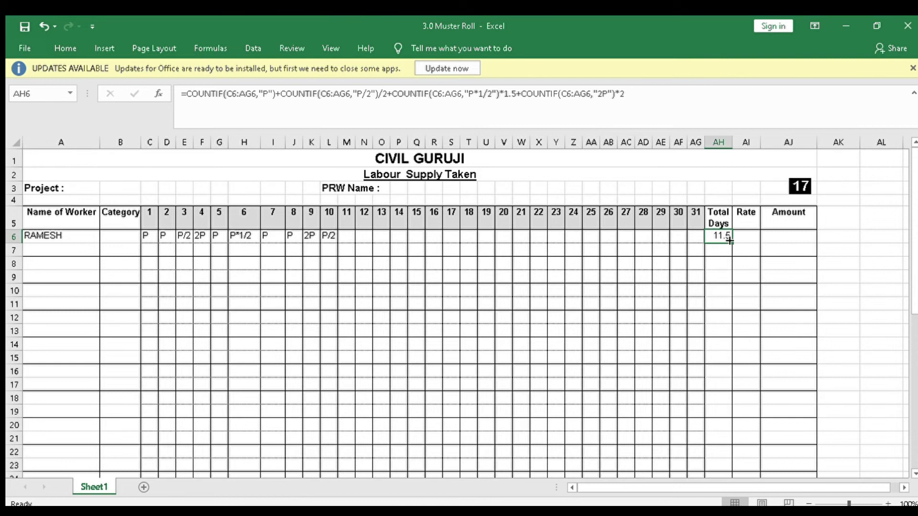
drag(732, 243, 713, 411)
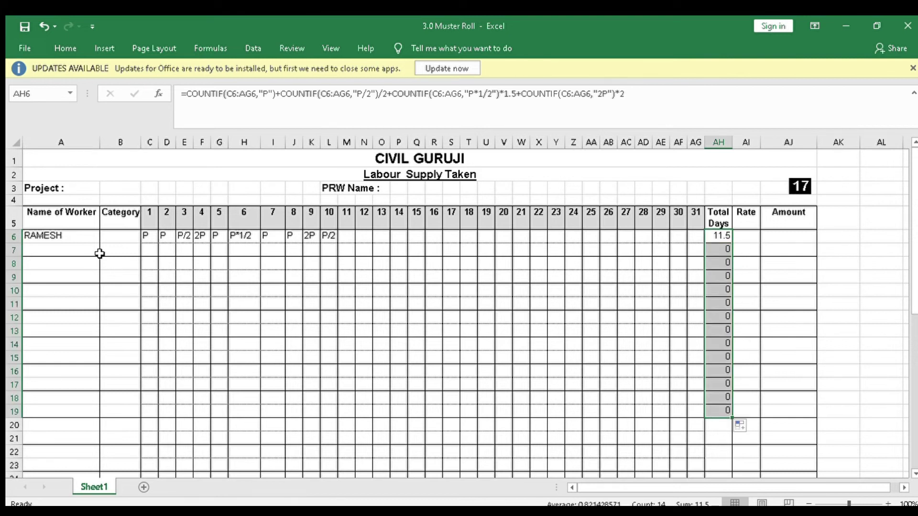
click(71, 251)
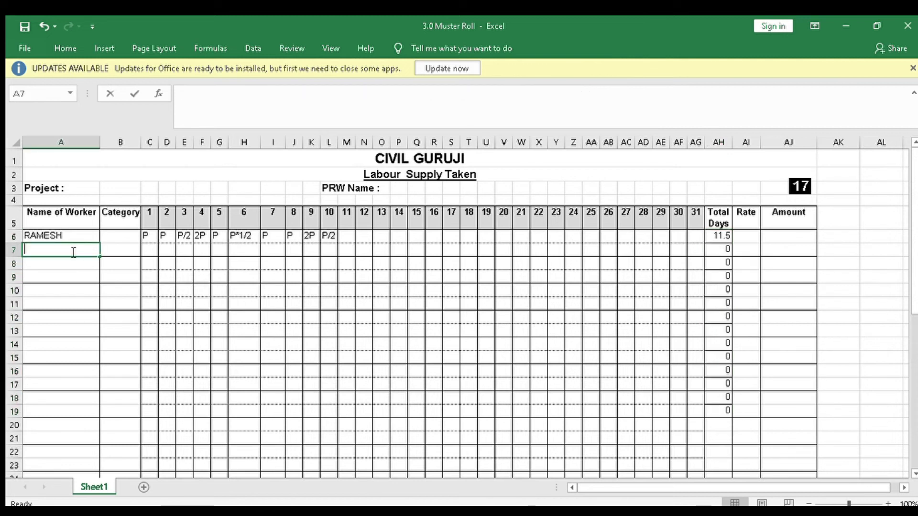
text(RAMESH)
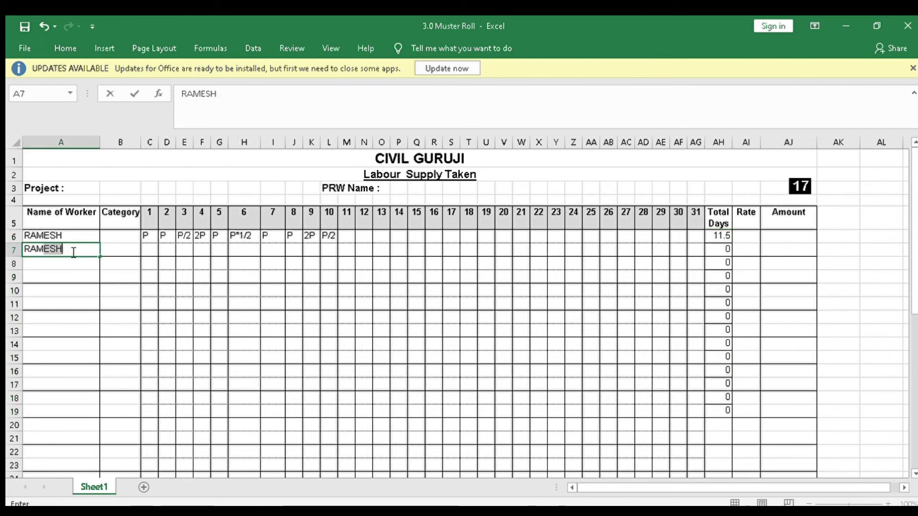
key(Return)
- Enter the second worker's name in A7 and mark attendance as 2P on day 1 and P on day 2
click(71, 251)
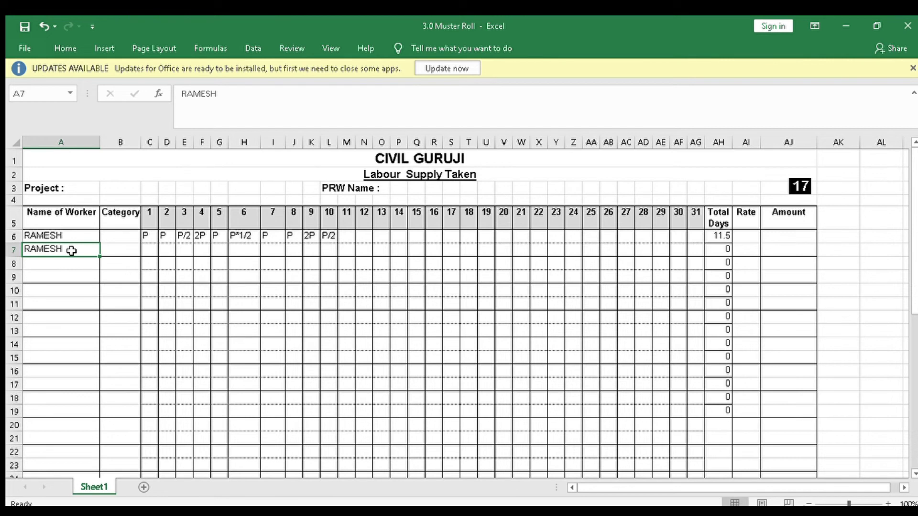
text(SHYAM)
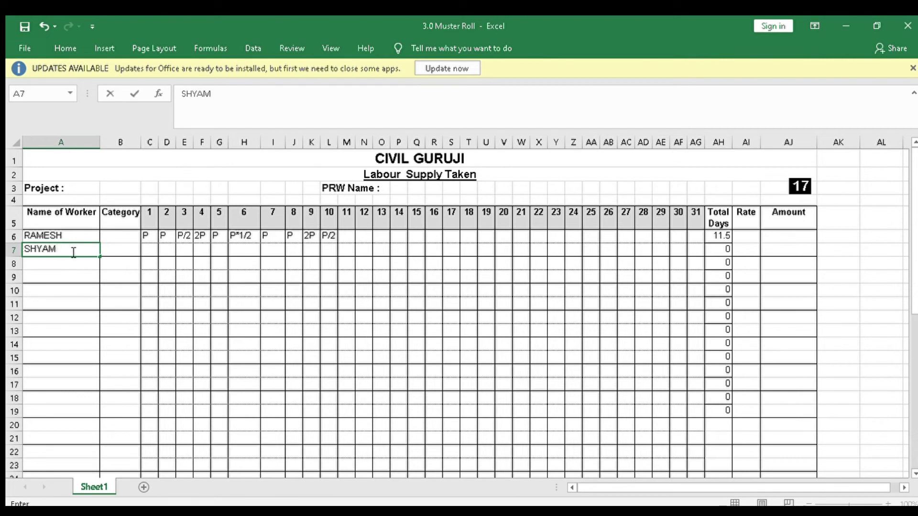
key(Tab)
key(Tab)
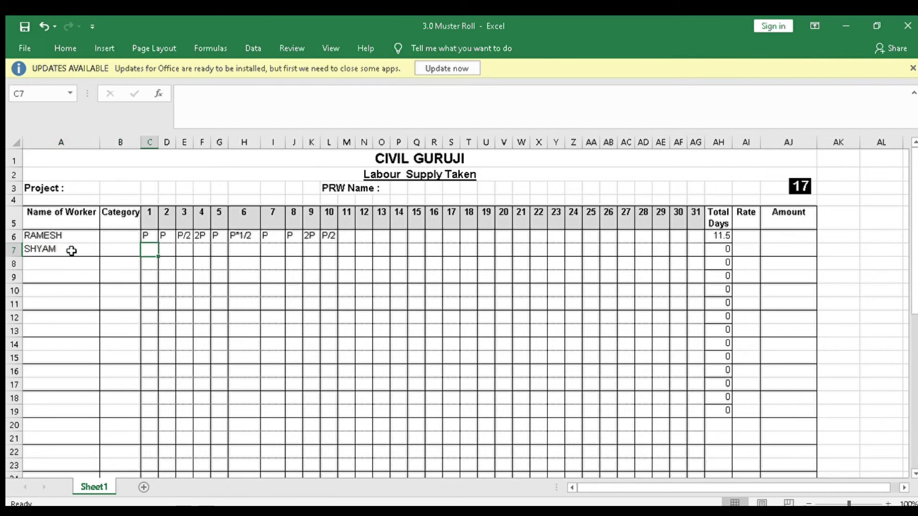
text(2P)
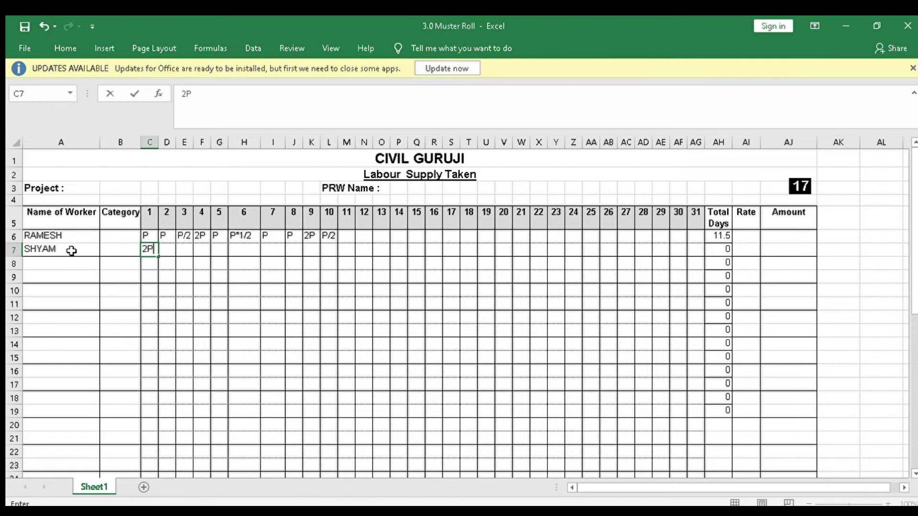
key(Tab)
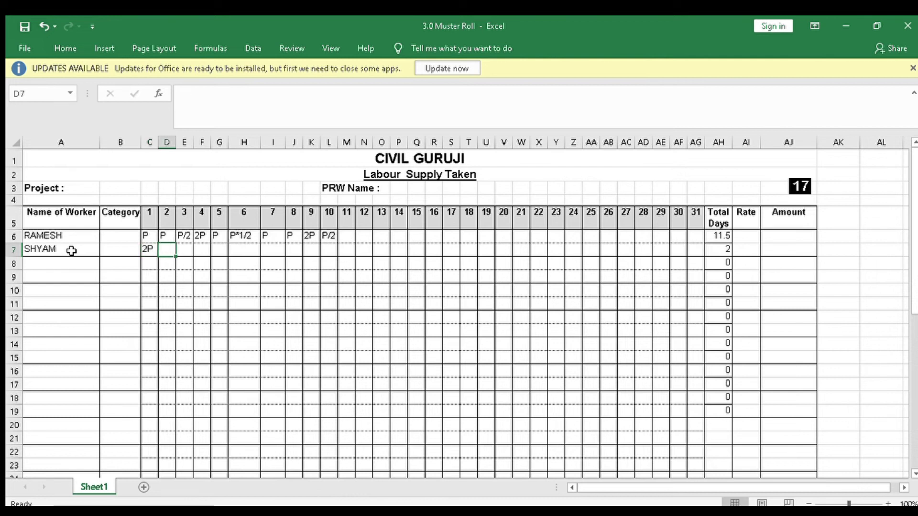
text(P)
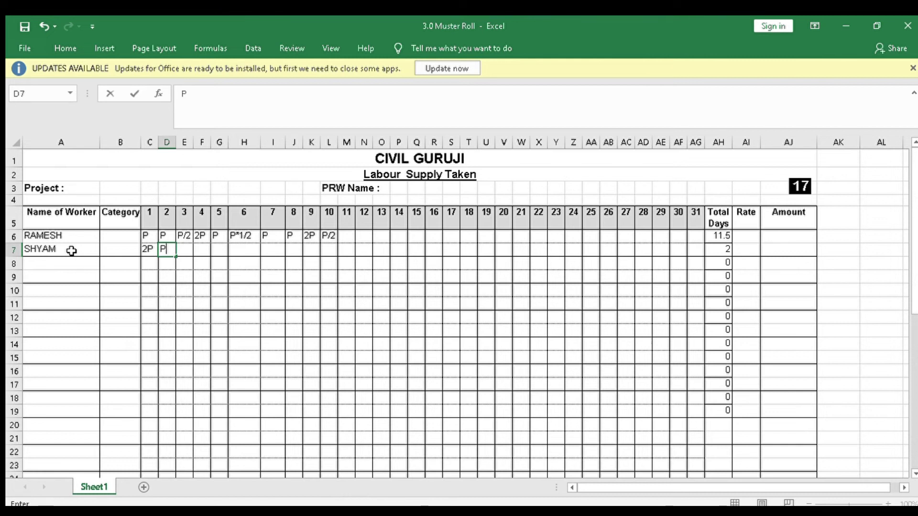
key(Tab)
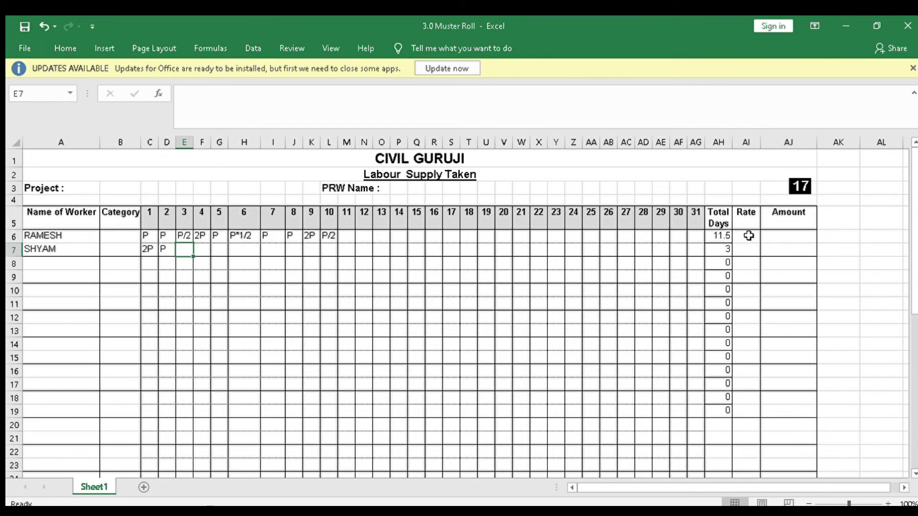
- Enter LABOUR as the first worker's category in B6
click(117, 237)
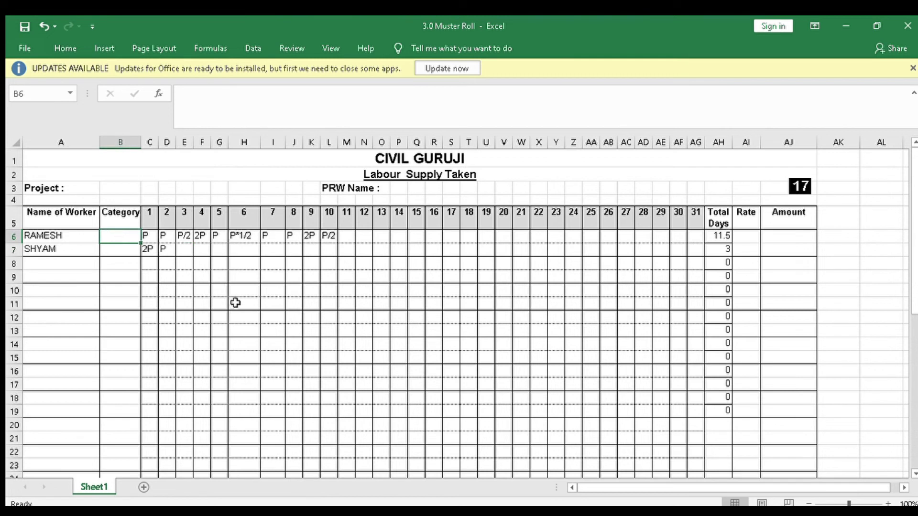
text(LAONOU)
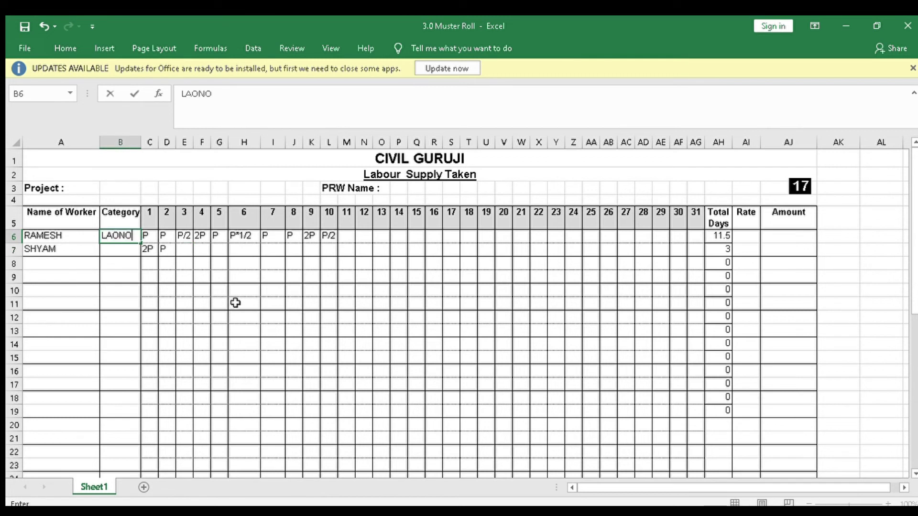
key(BackSpace)
key(BackSpace)
key(BackSpace)
text(BOUR)
key(Return)
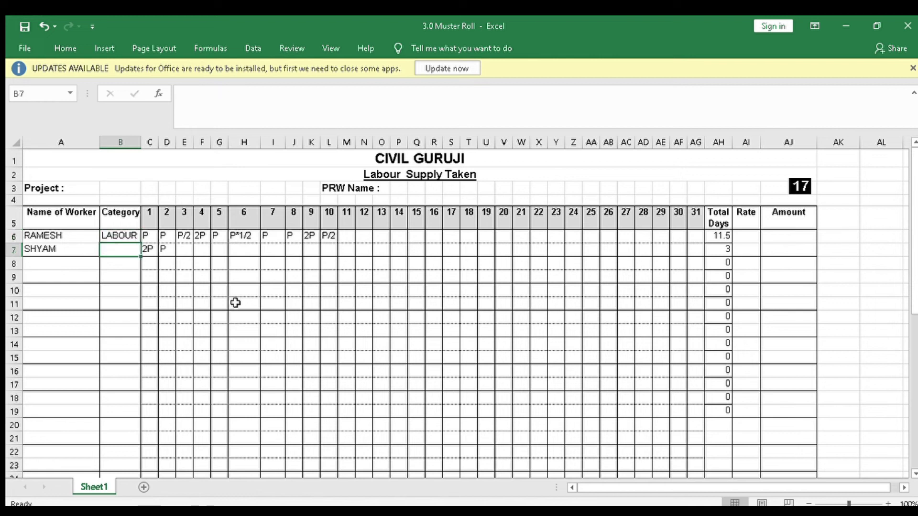
- Enter MISTRY as the second worker's category in B7
text(MIYRY)
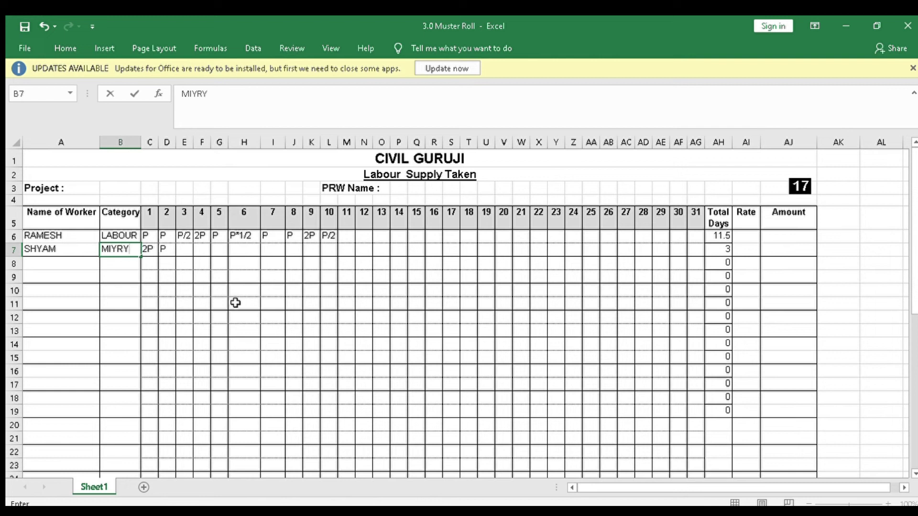
key(BackSpace)
key(BackSpace)
key(BackSpace)
text(STRY)
click(749, 235)
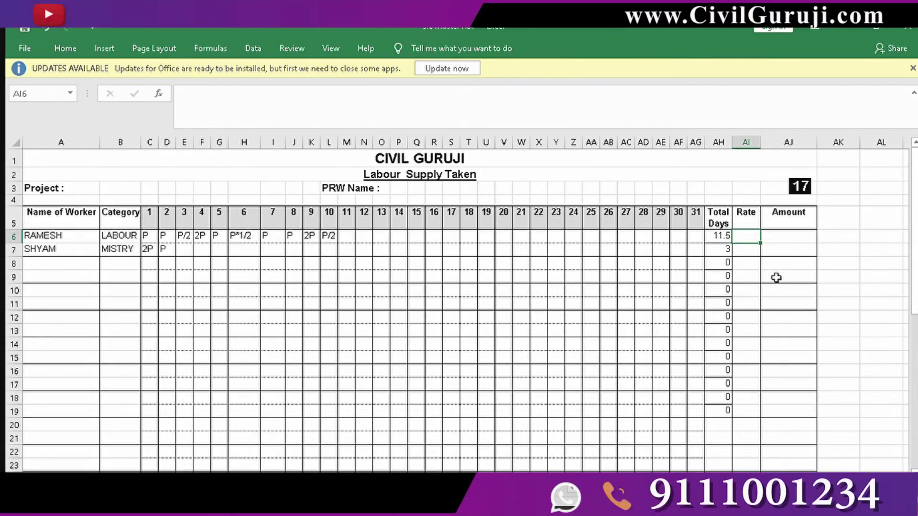